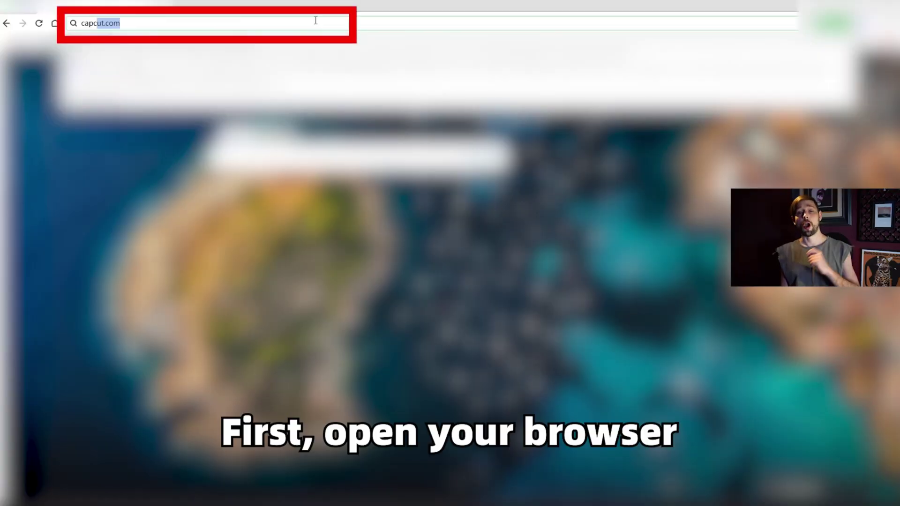
Load capcut.com and start a new empty project in the CapCut online editor.
text(cut.com)
key(Return)
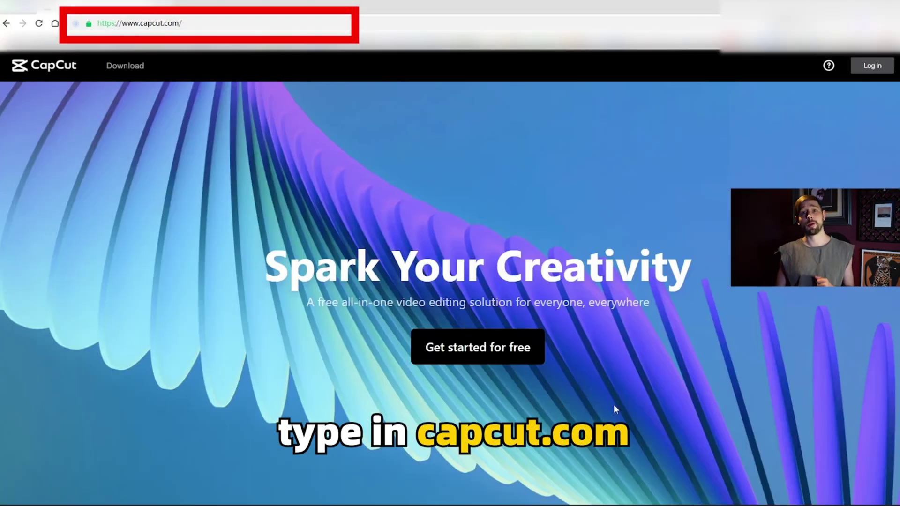
click(503, 353)
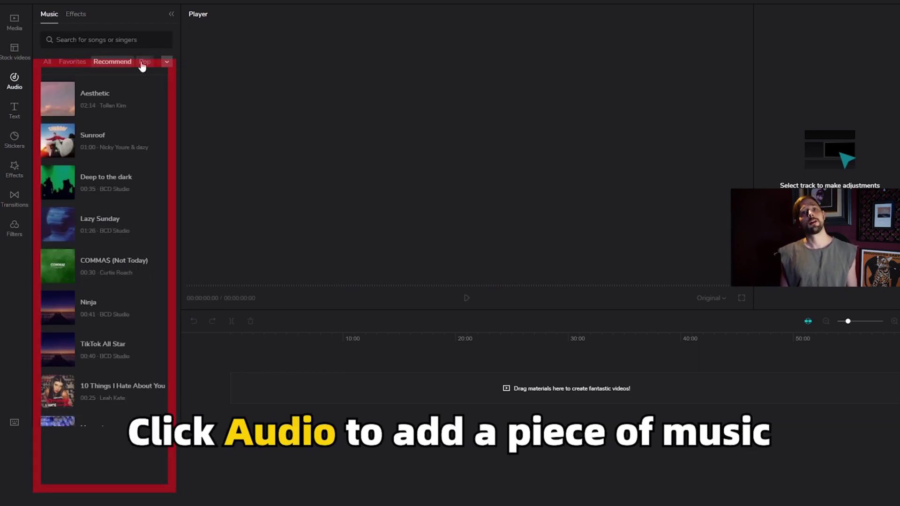
Show the Basic transitions library from the sidebar.
scroll(77, 136, up, 5)
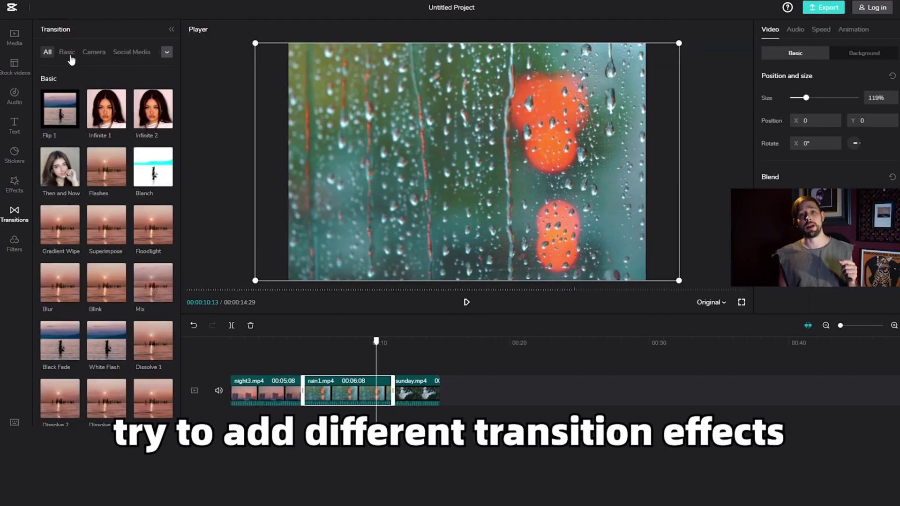
click(66, 53)
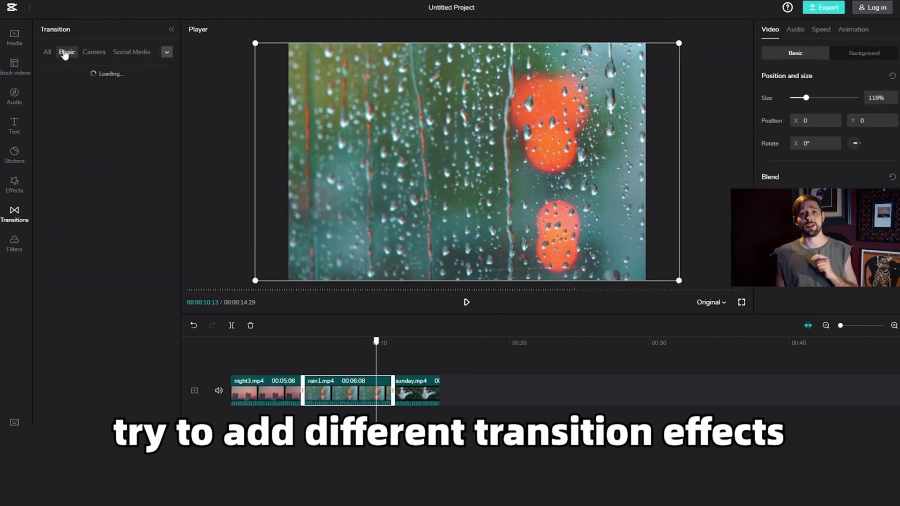
Add a Camera Pull in transition between rain1 and sunday and lengthen it to 1s.
click(92, 53)
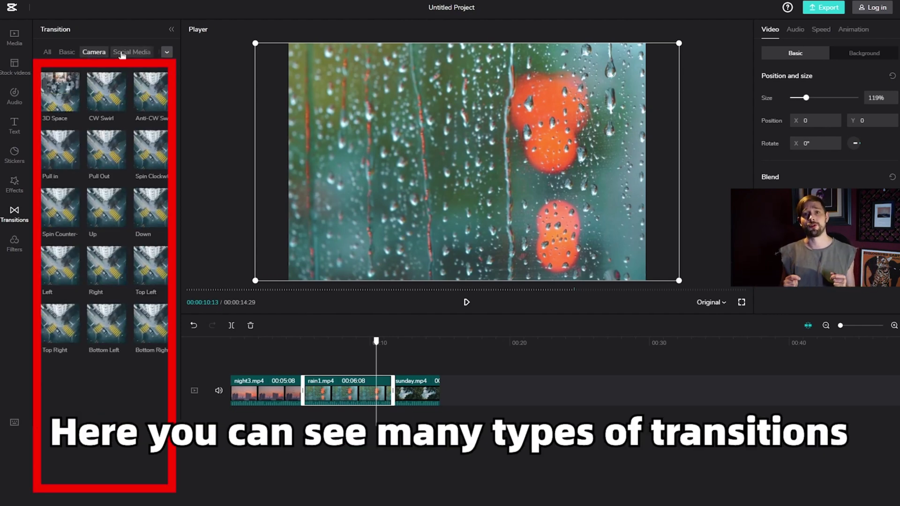
mouse_move(61, 151)
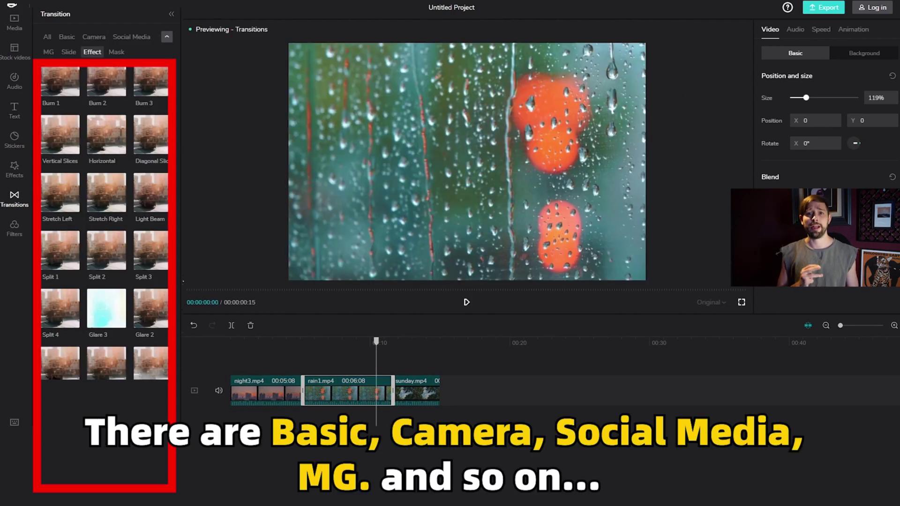
click(166, 37)
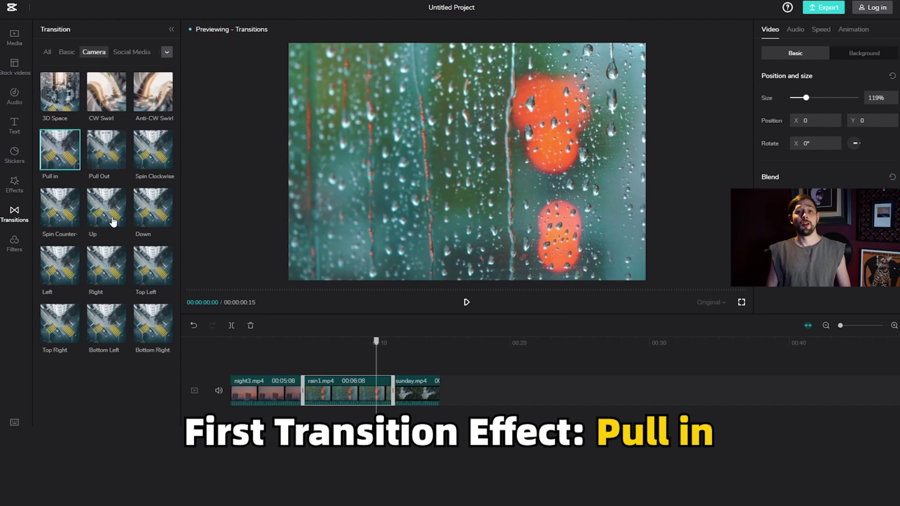
click(73, 164)
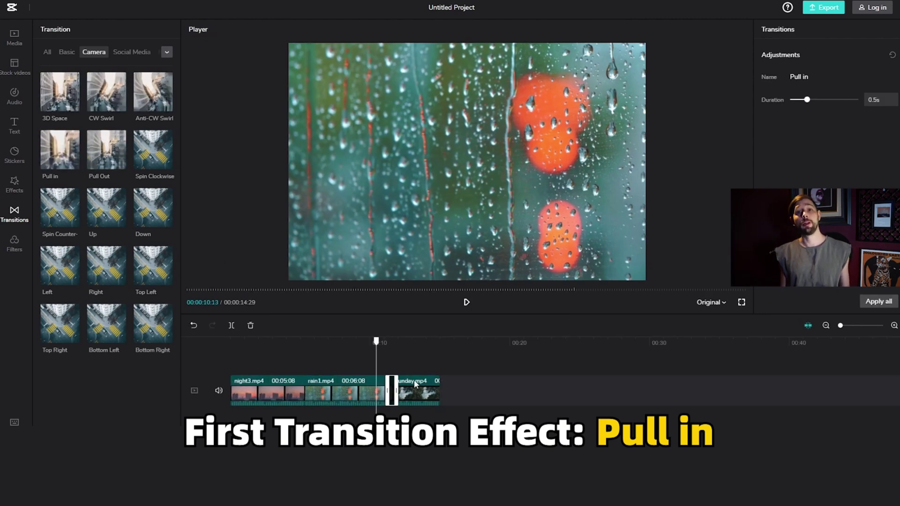
drag(376, 342, 392, 341)
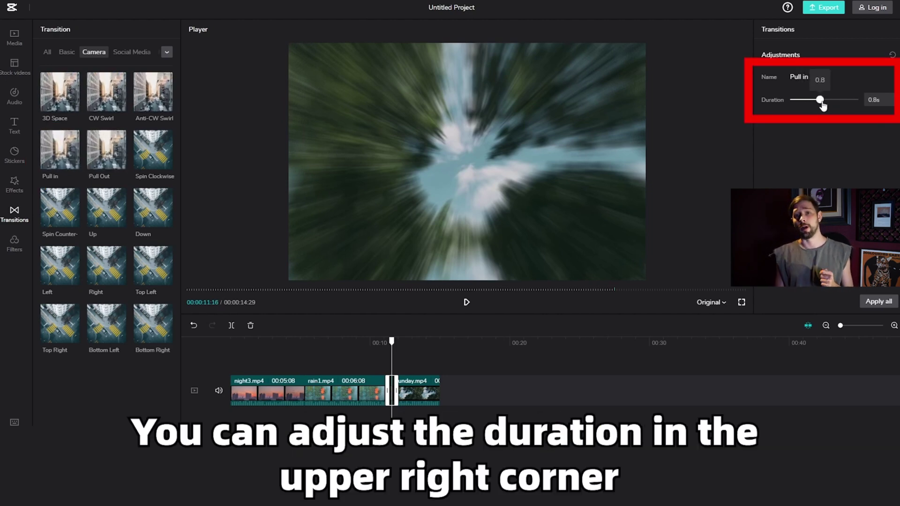
drag(823, 106, 829, 105)
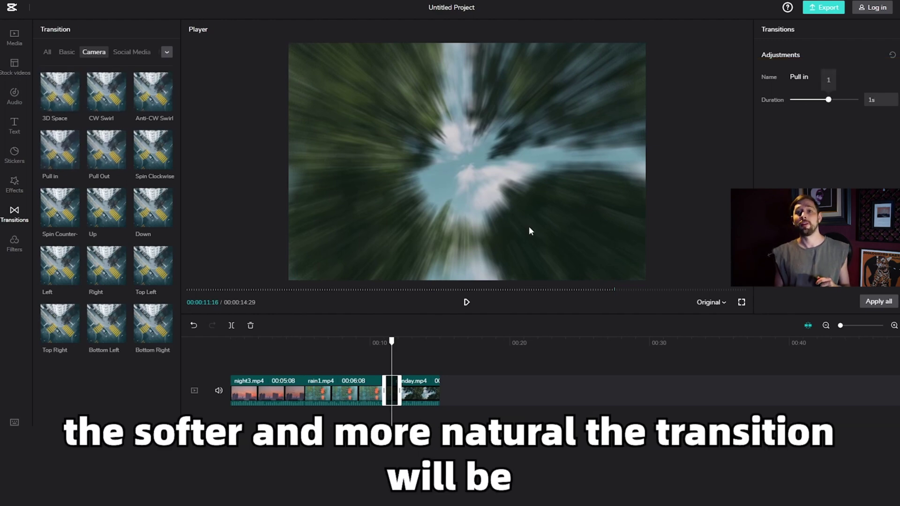
Add a Pull in transition between night3 and rain1.
click(303, 391)
click(305, 344)
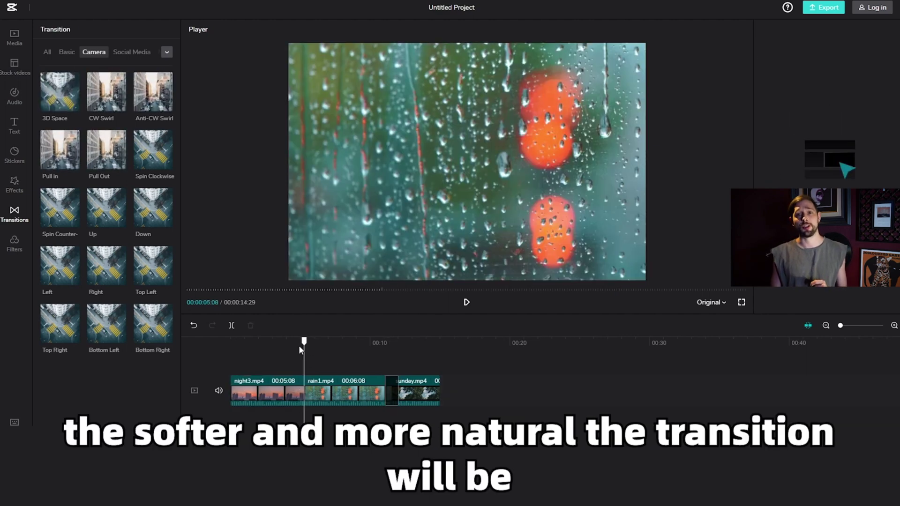
click(288, 391)
click(72, 167)
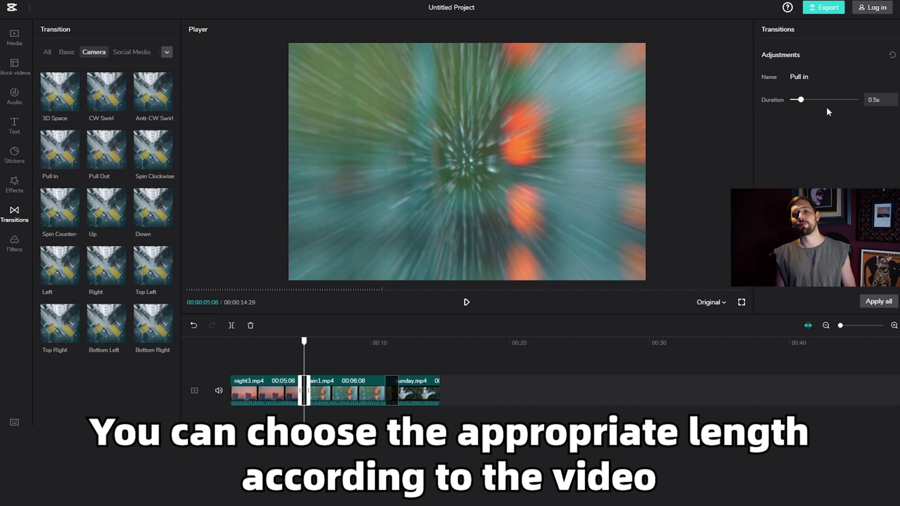
click(268, 344)
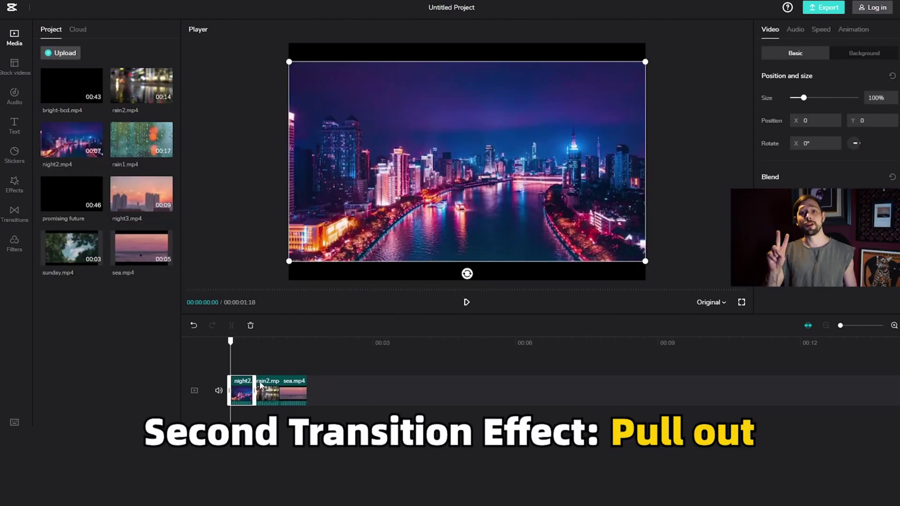
Add Pull Out transitions between night2 and rain2 and between rain2 and sea.mp4.
scroll(261, 385, up, 5)
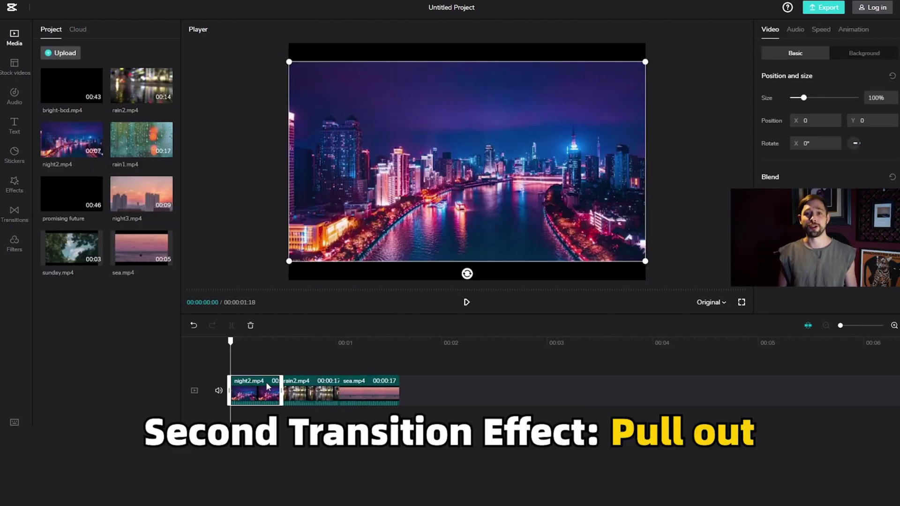
scroll(313, 384, down, 5)
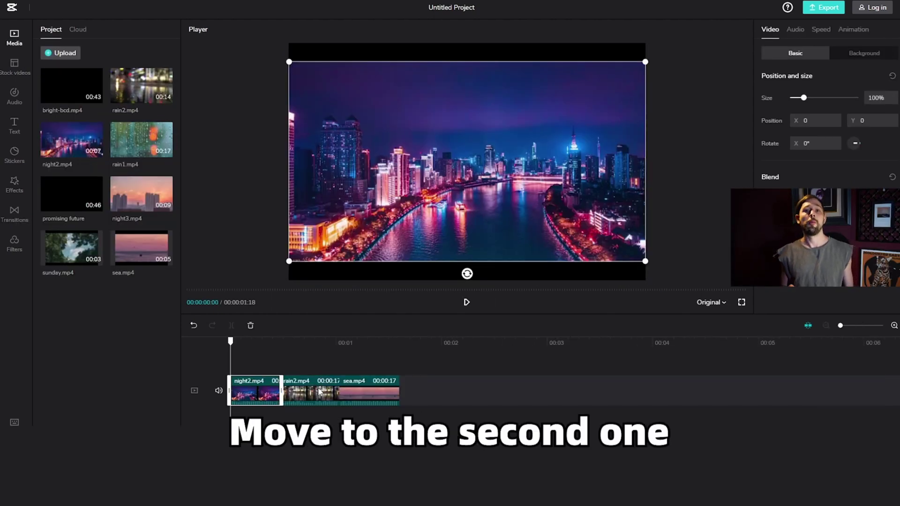
click(277, 343)
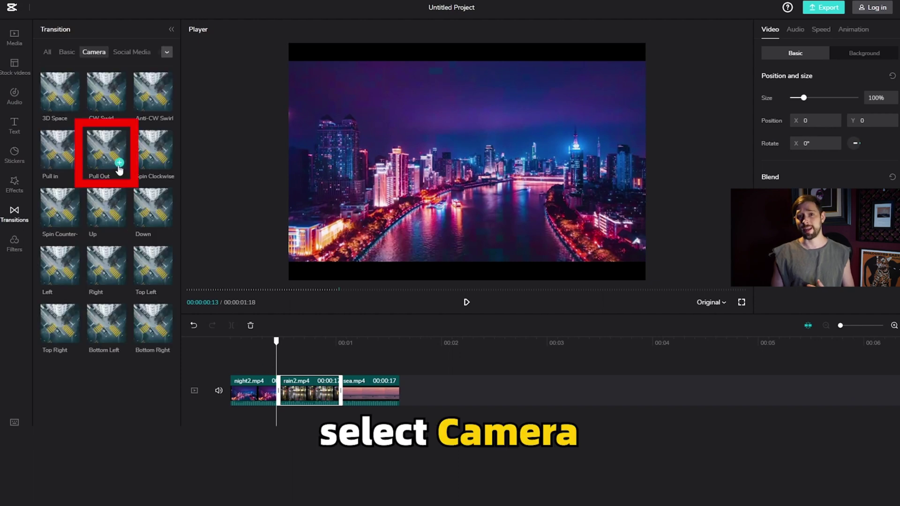
click(120, 163)
click(337, 342)
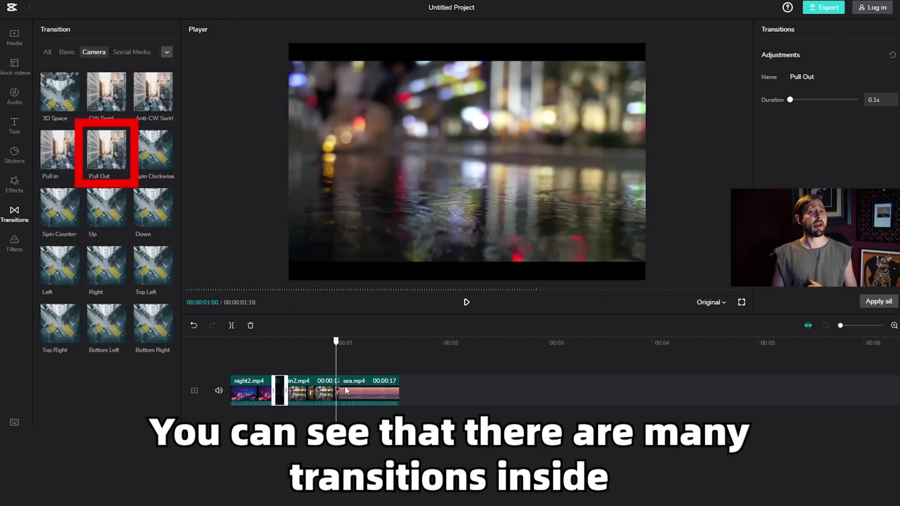
click(345, 388)
click(120, 163)
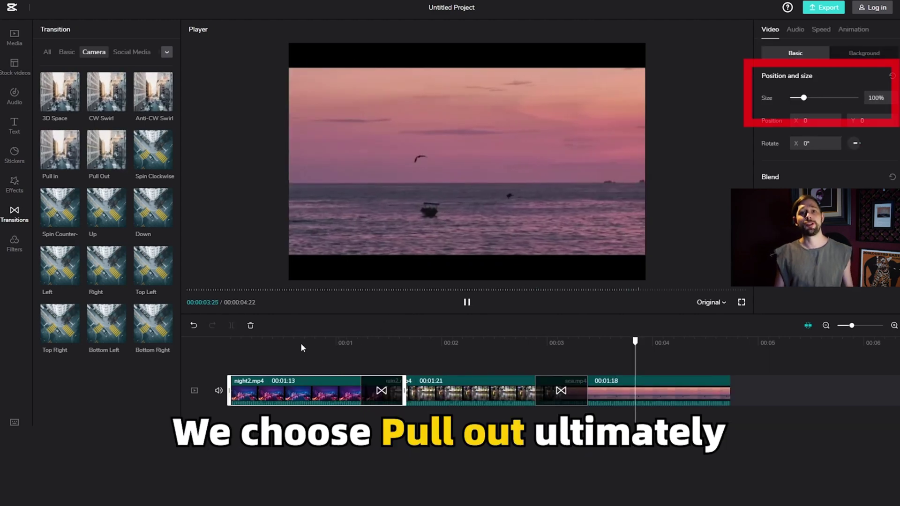
Select the first Pull Out transition and play the preview to check it.
key(space)
click(333, 343)
click(382, 390)
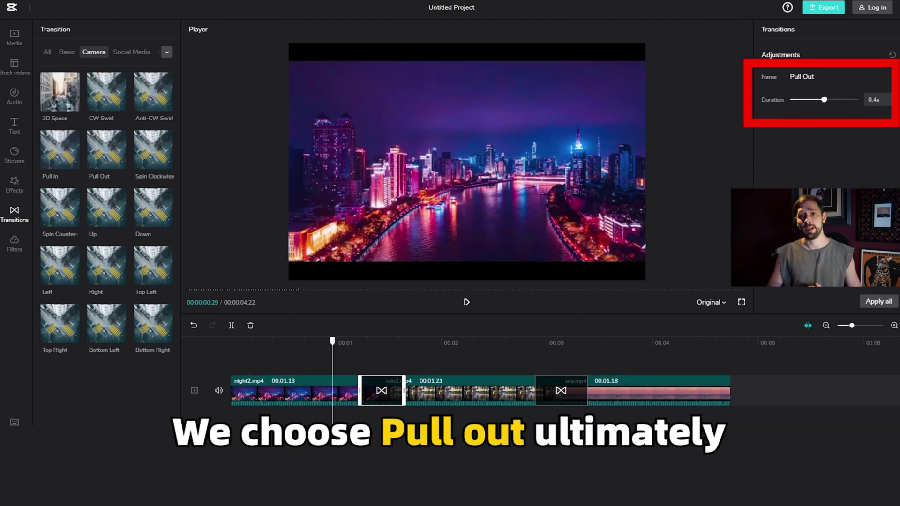
key(space)
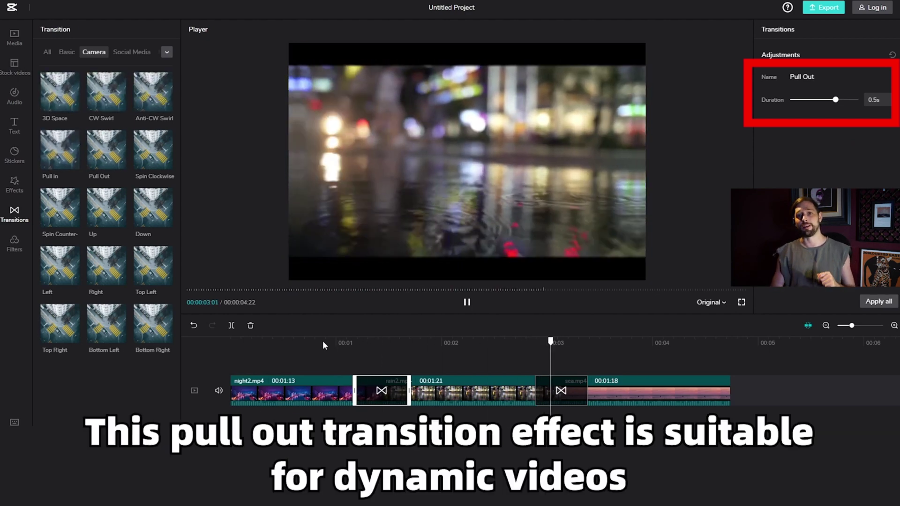
key(space)
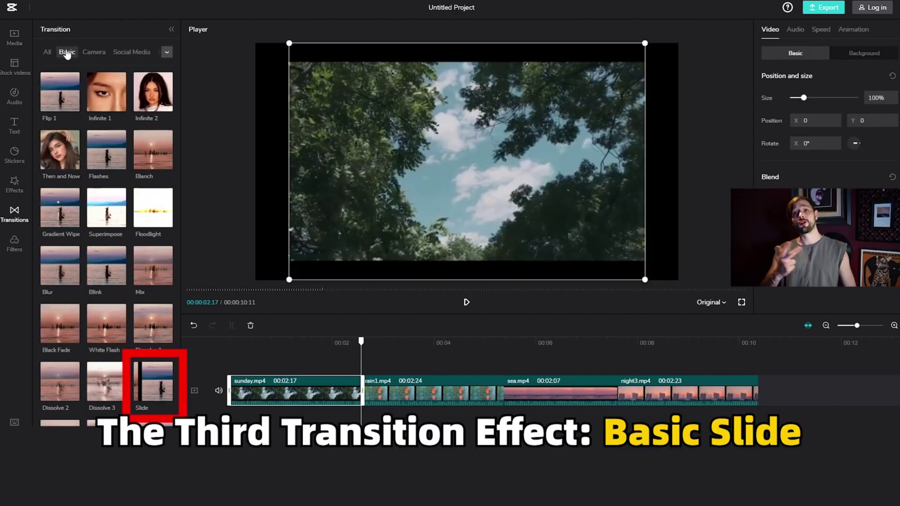
Add Basic Slide transitions at the sunday/rain1, rain1/sea and sea/night3 cuts, then adjust their duration.
click(67, 53)
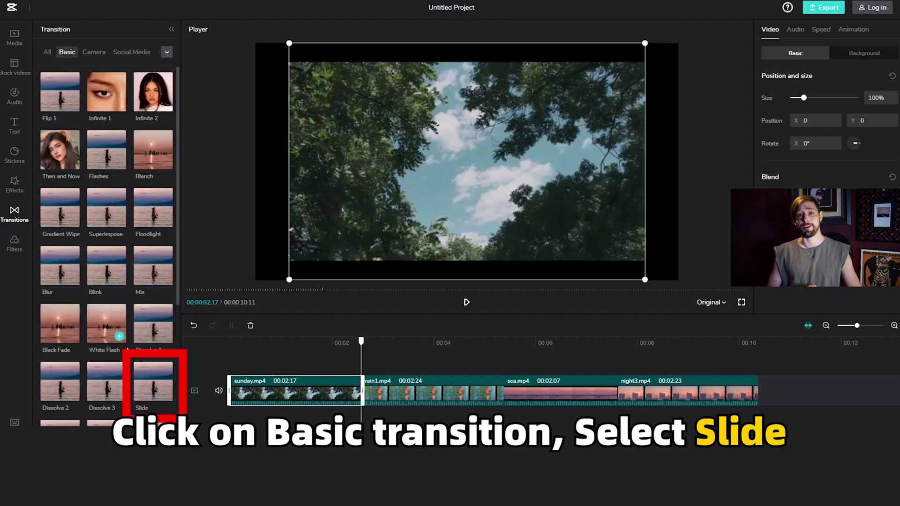
click(166, 394)
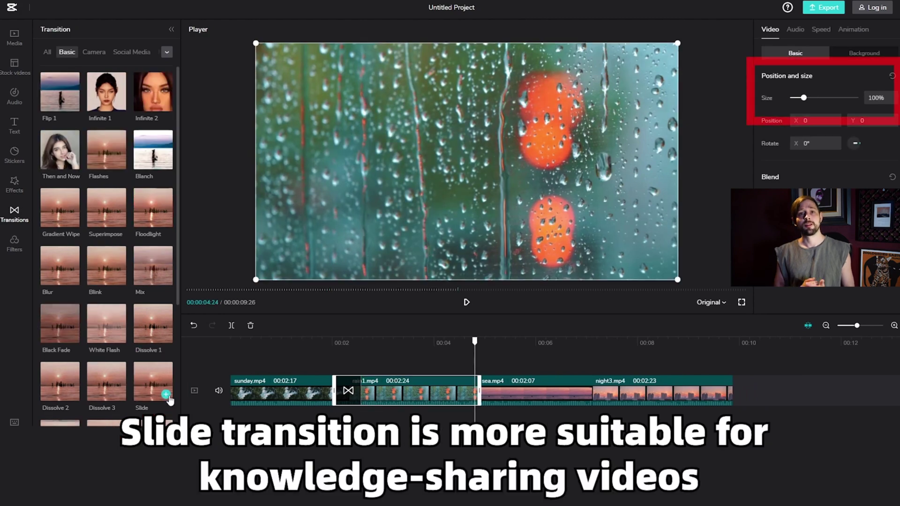
click(166, 394)
click(541, 388)
click(561, 342)
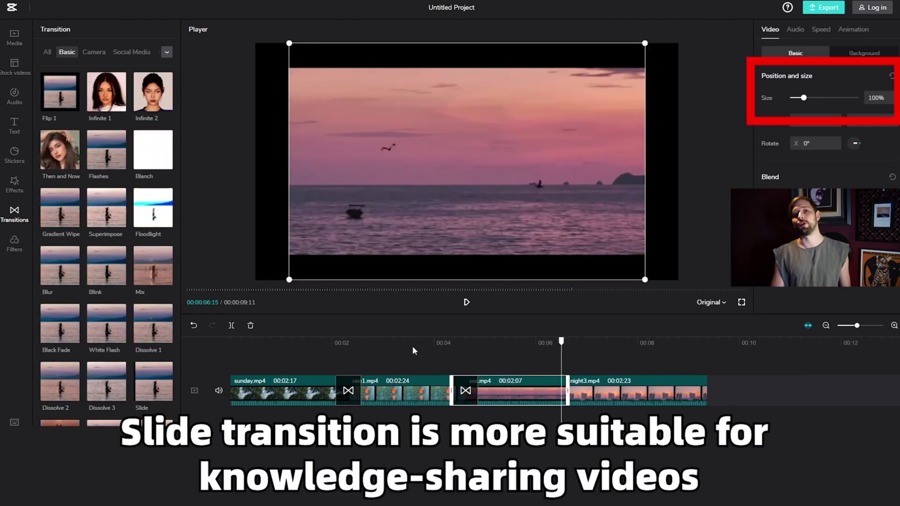
click(165, 393)
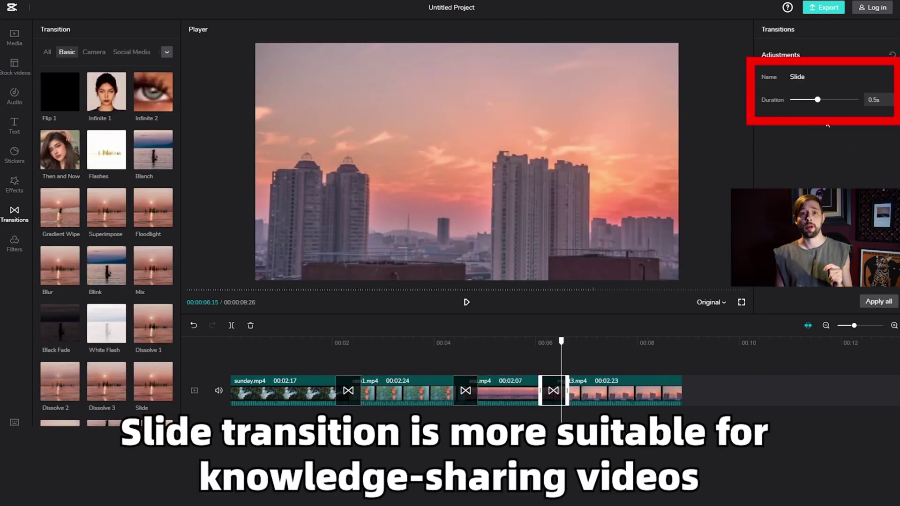
click(830, 102)
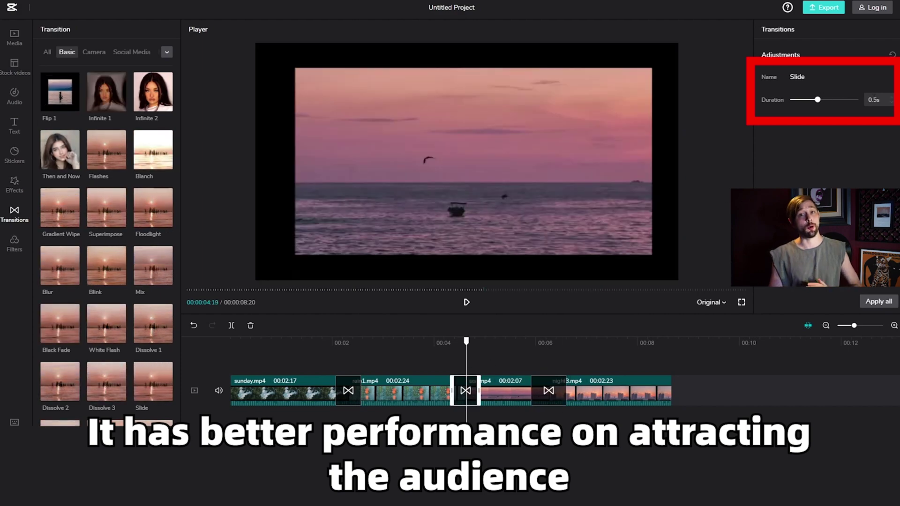
click(831, 102)
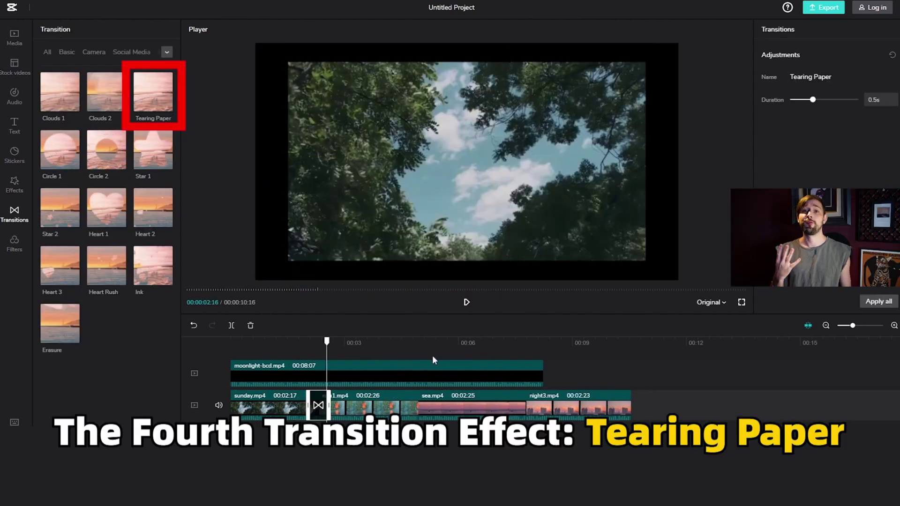
Add Tearing Paper transitions between rain1 and sea and between sea and night3.
click(418, 345)
click(165, 105)
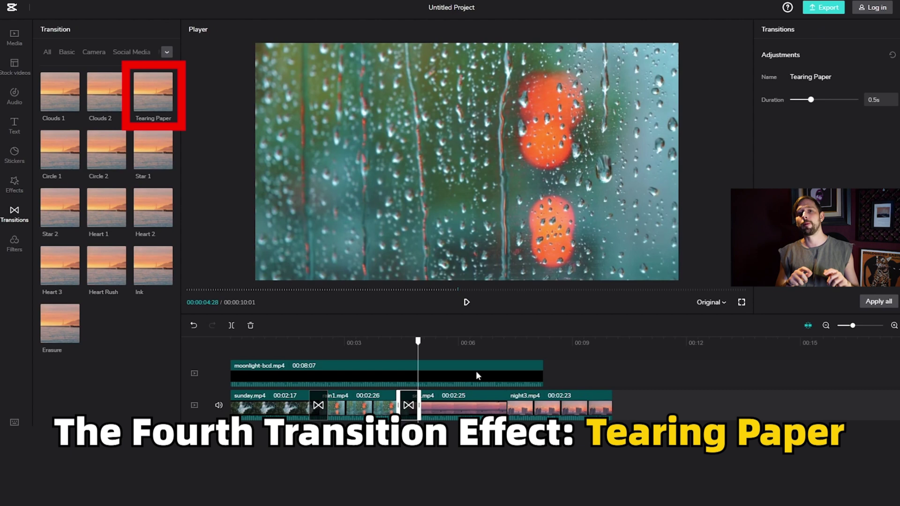
click(504, 344)
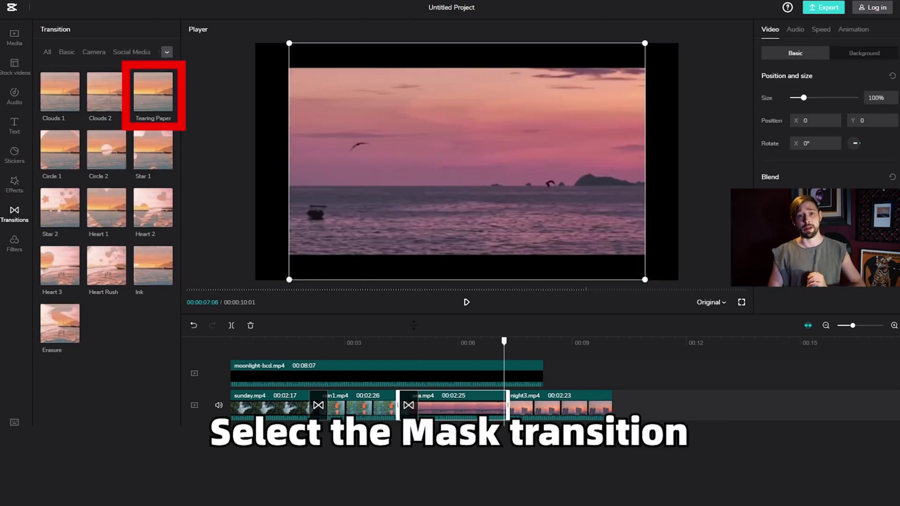
click(166, 106)
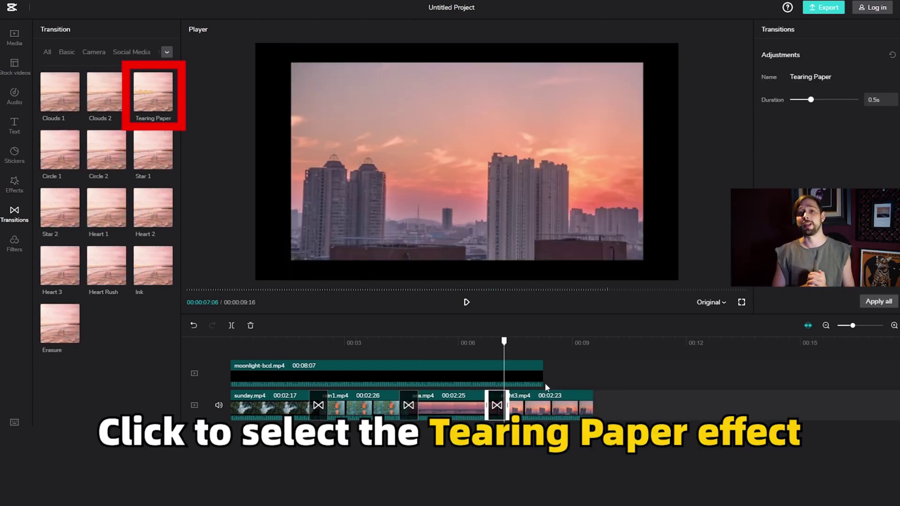
Lengthen the first Tearing Paper transition to 1.1s and review the other two.
click(545, 382)
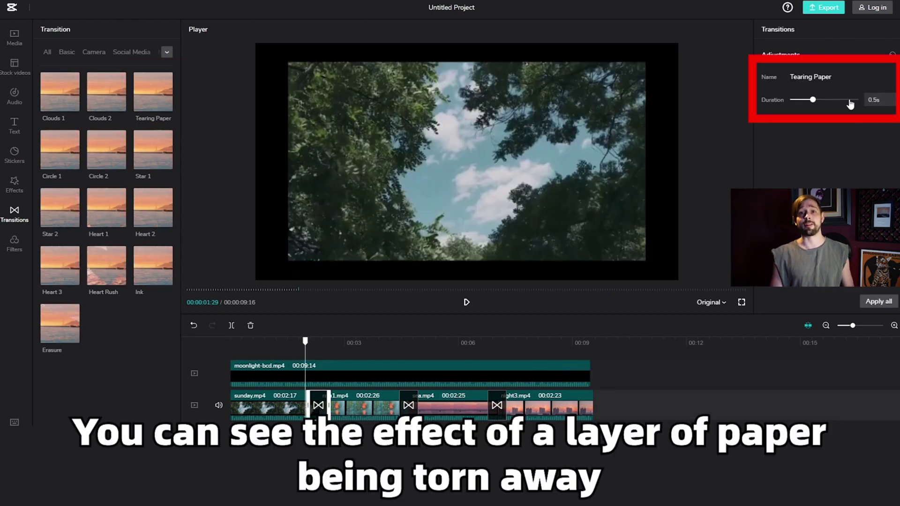
click(850, 101)
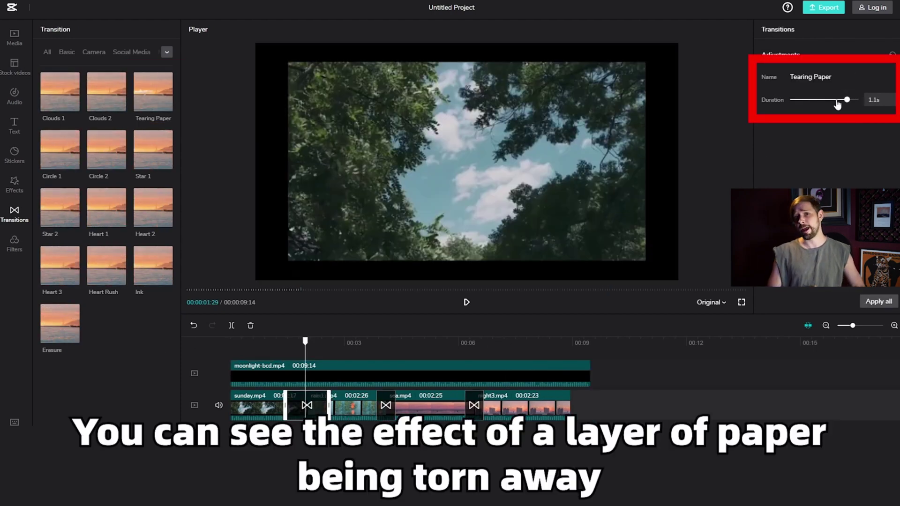
click(393, 404)
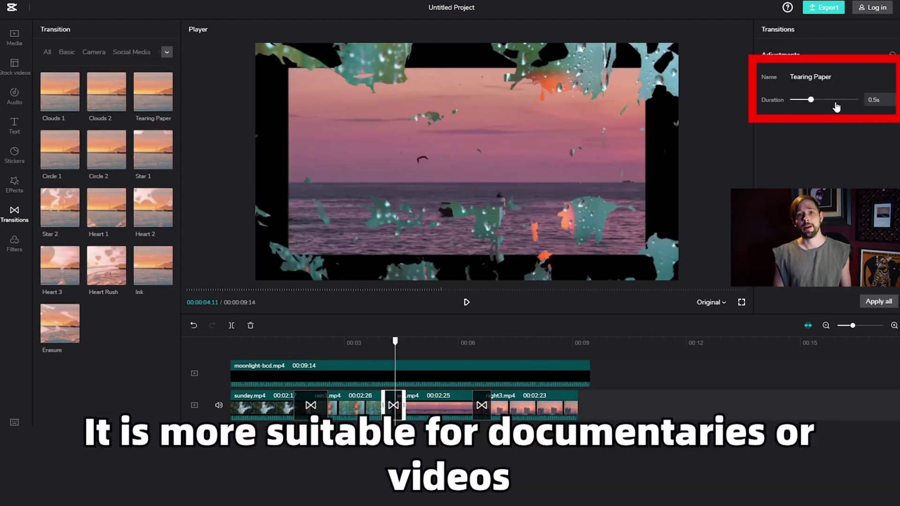
click(463, 405)
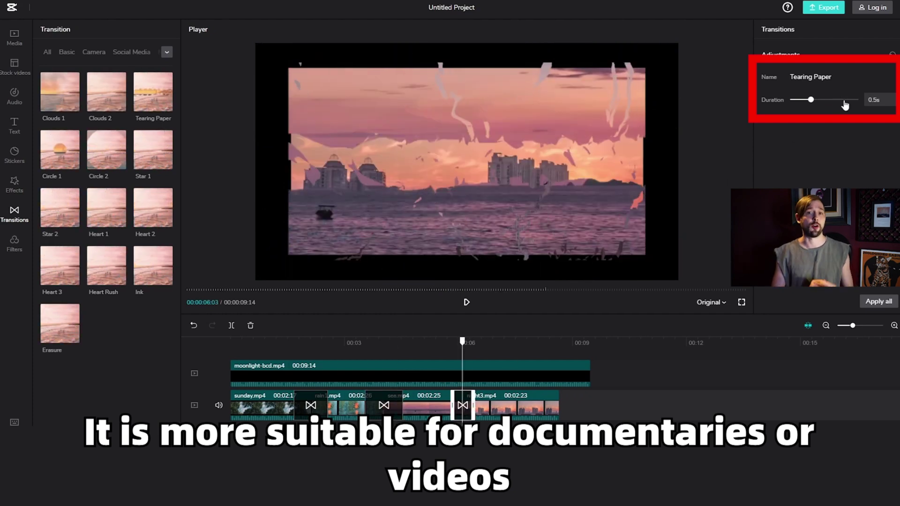
click(586, 366)
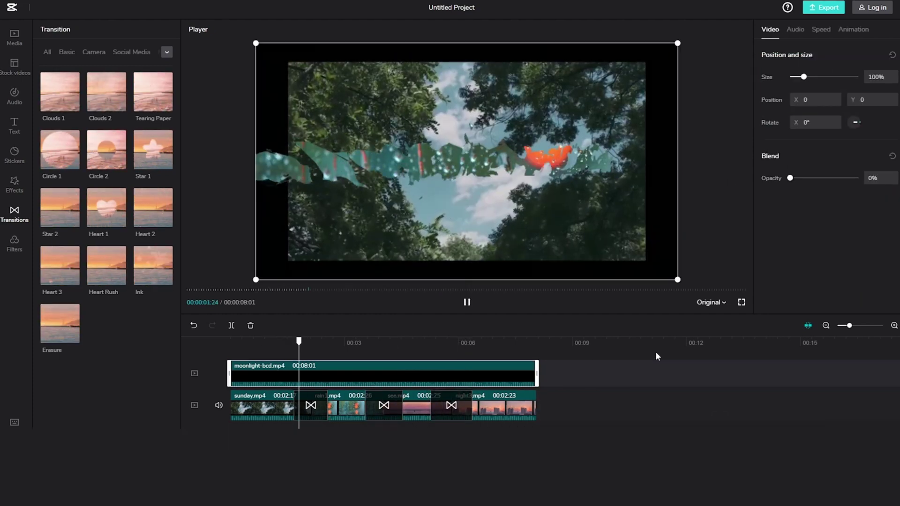